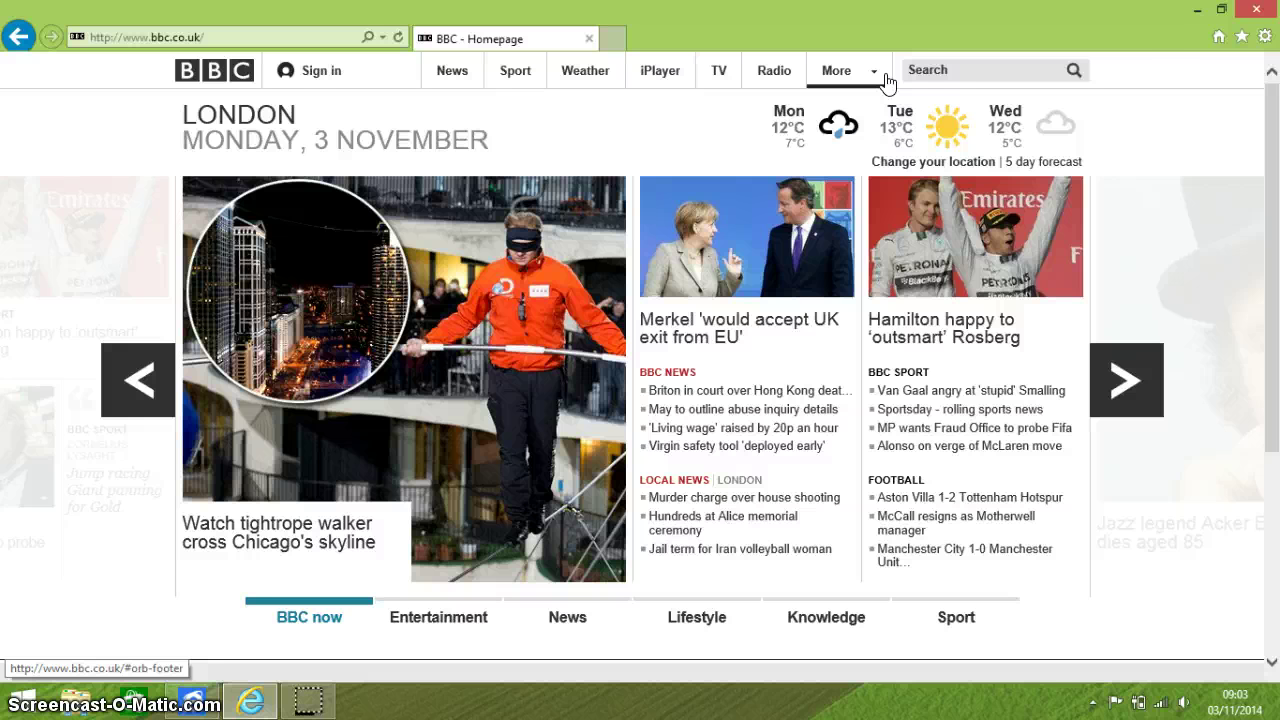
Zoom the BBC page in two steps, out four steps, then reset it to 100%.
{"action": "key", "text": "ctrl+plus"}
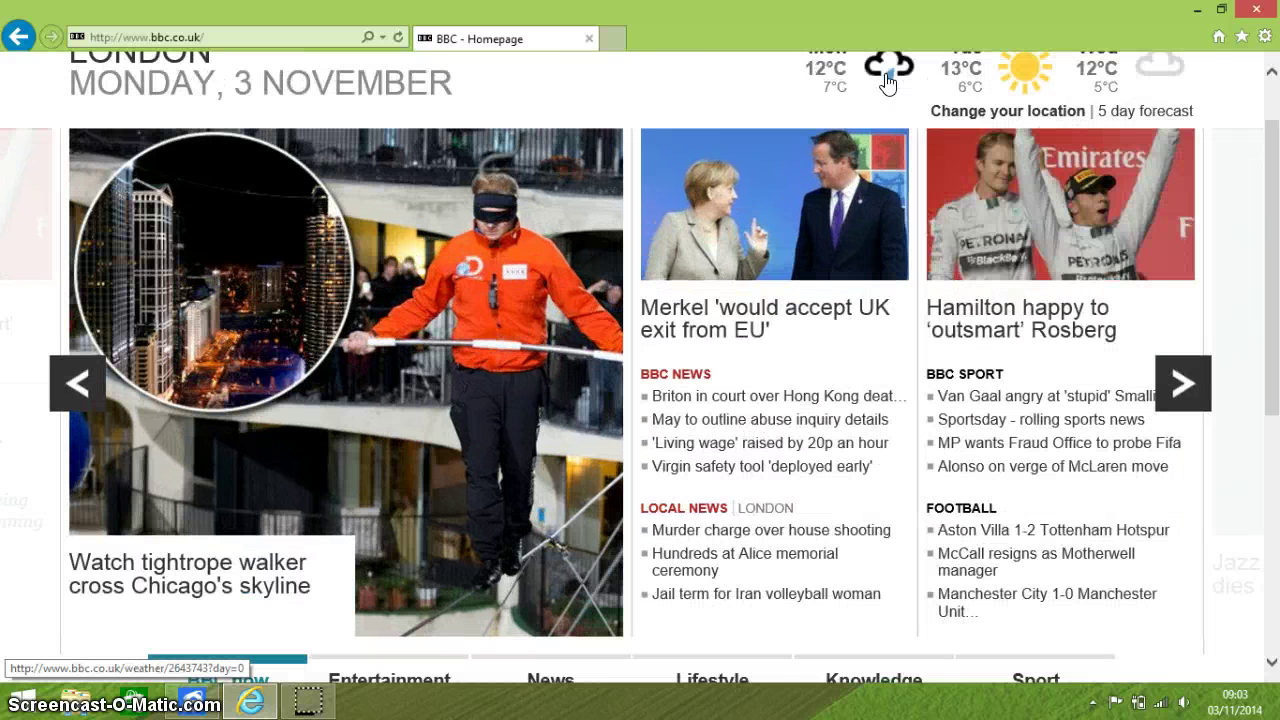
{"action": "key", "text": "ctrl+plus"}
{"action": "key", "text": "ctrl+plus"}
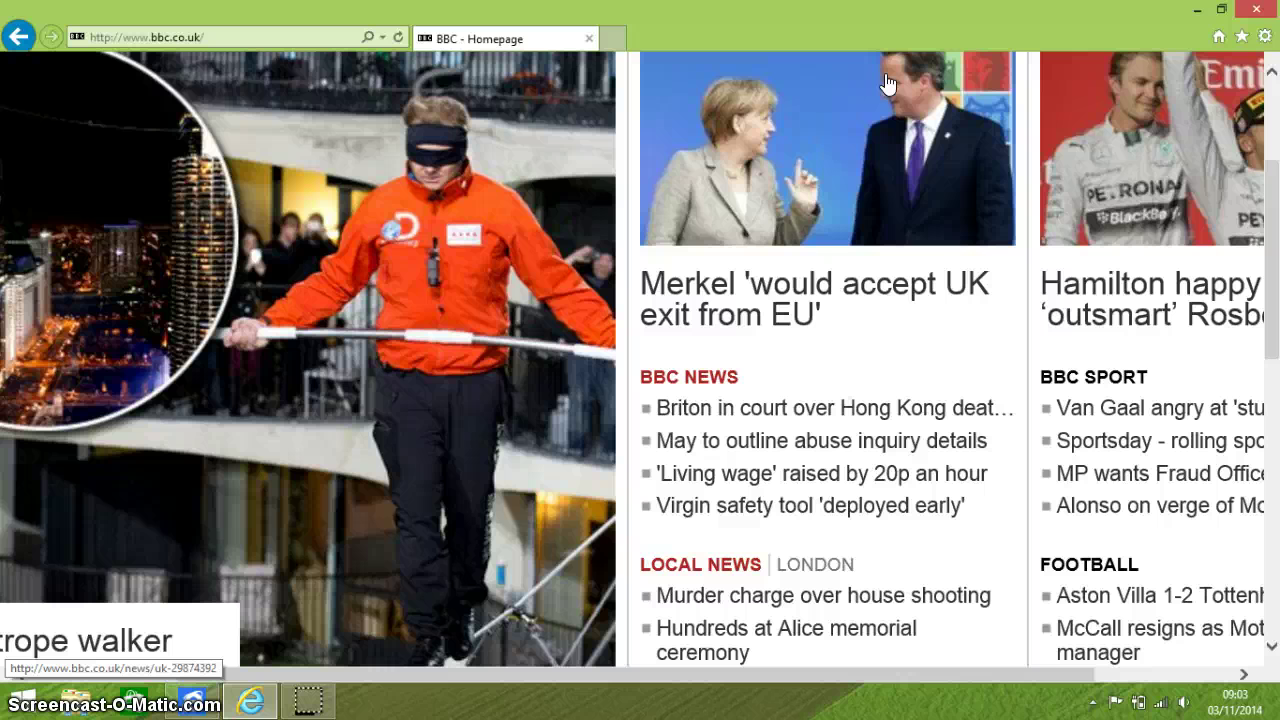
{"action": "key", "text": "ctrl+minus"}
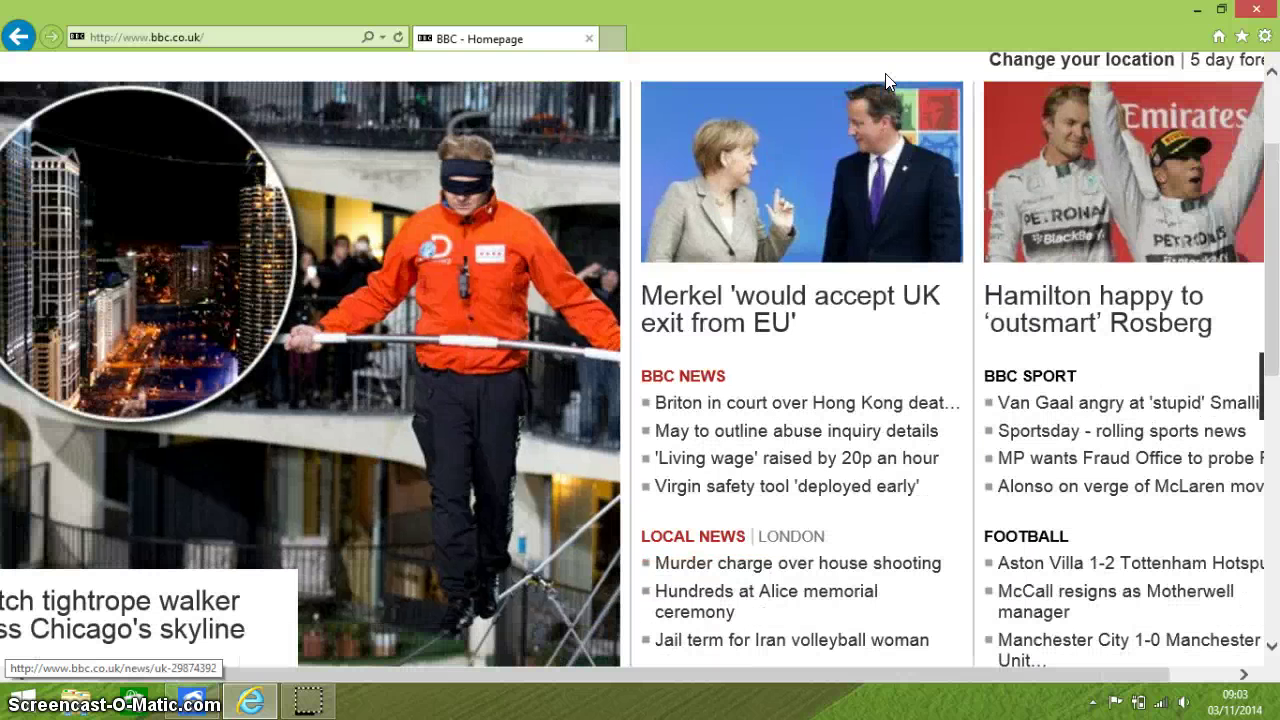
{"action": "key", "text": "ctrl+minus"}
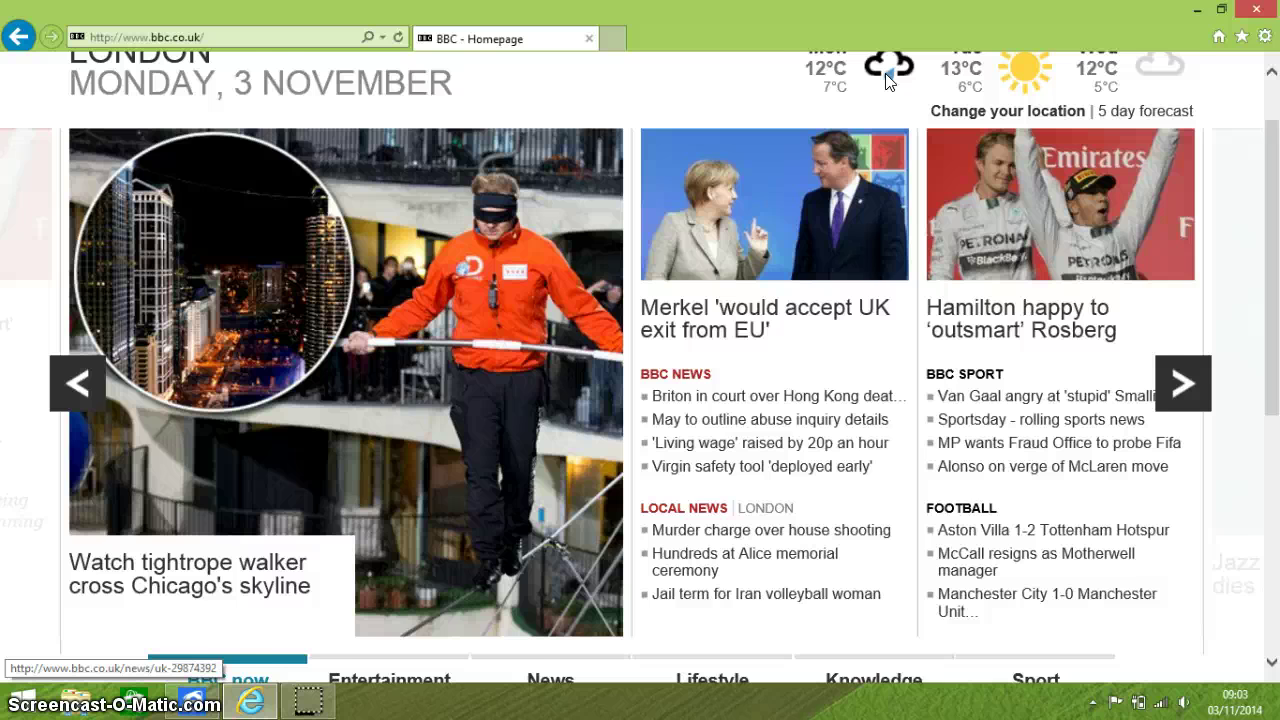
{"action": "key", "text": "ctrl+minus"}
{"action": "key", "text": "ctrl+minus"}
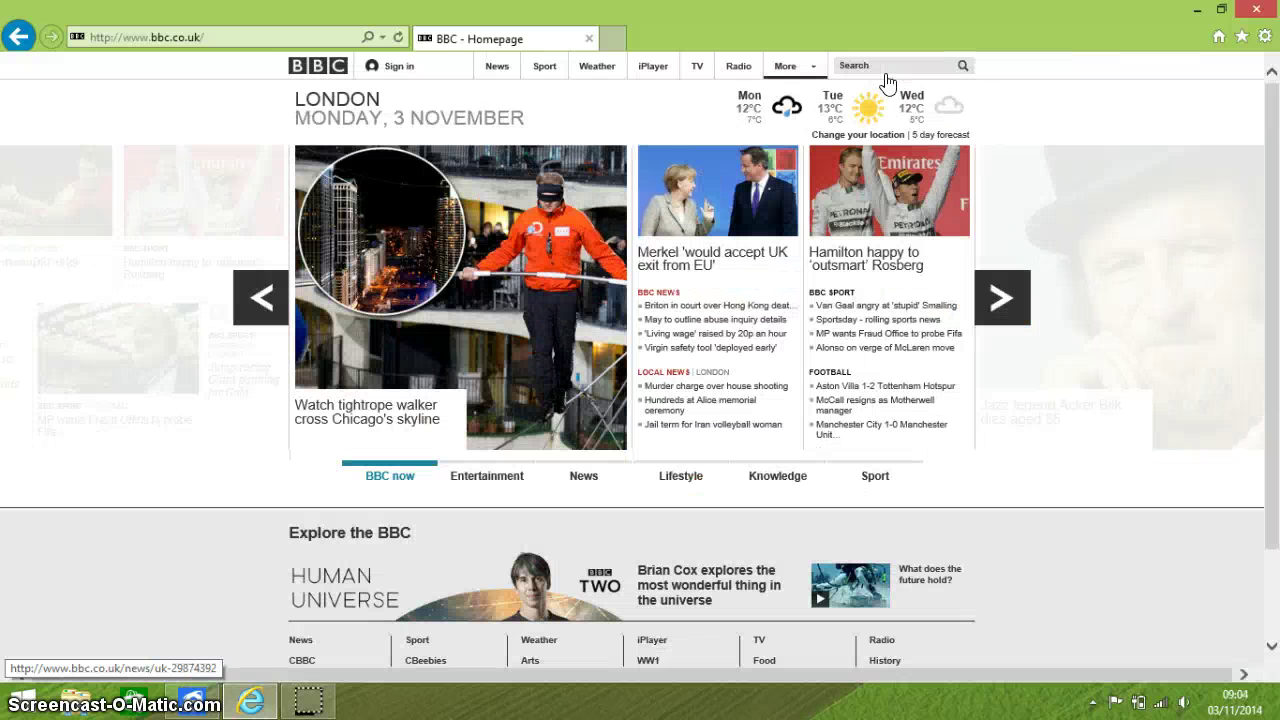
{"action": "key", "text": "ctrl+minus"}
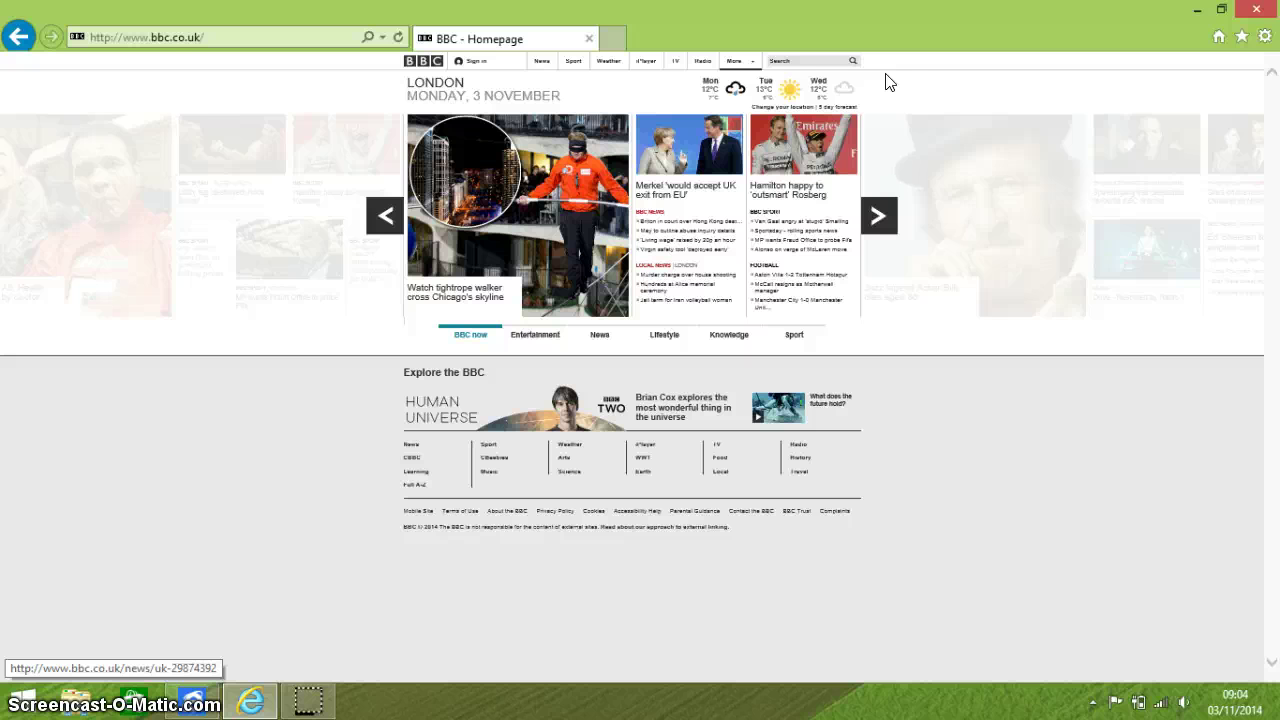
{"action": "key", "text": "ctrl+0"}
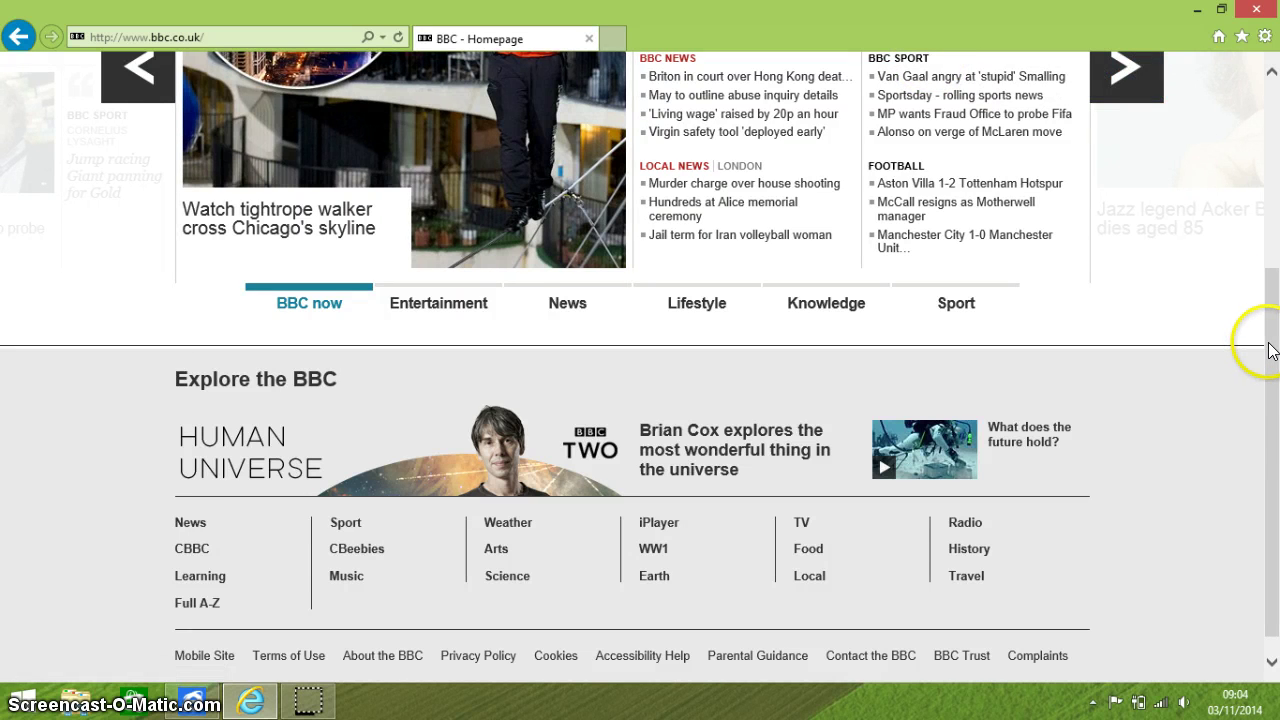
{"action": "left_click_drag", "start_coordinate": [1270, 350], "coordinate": [1270, 183]}
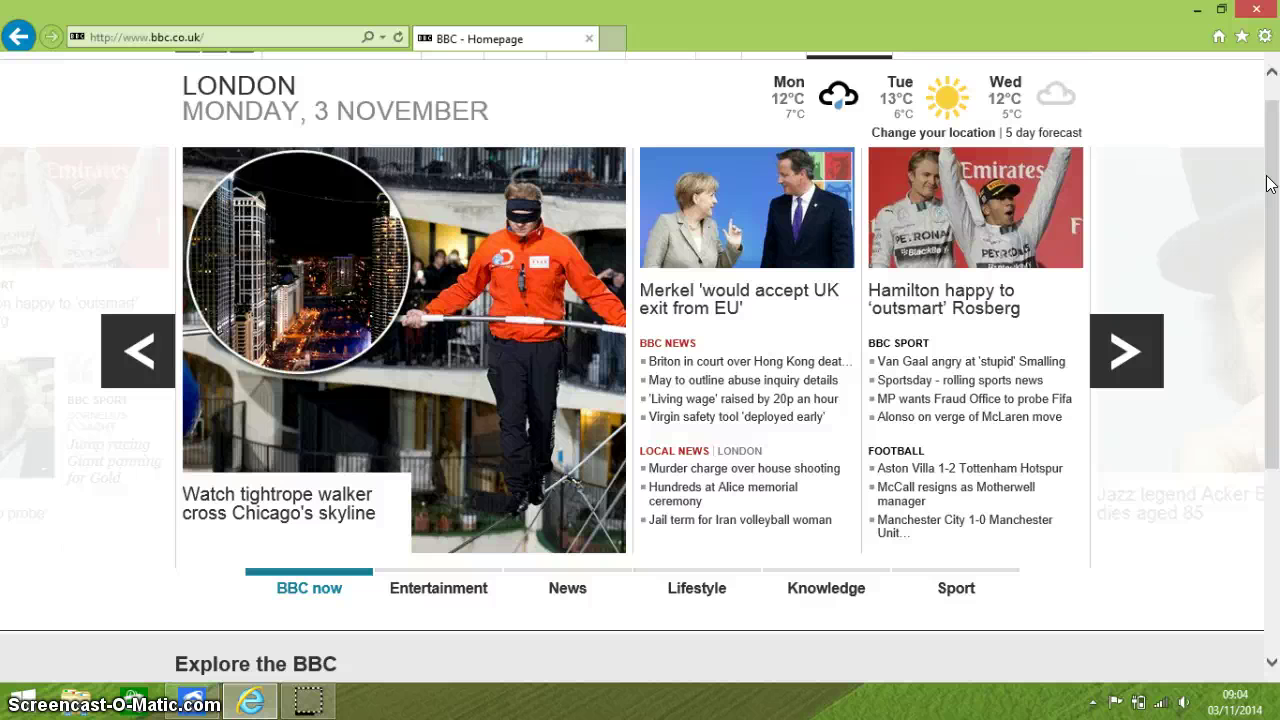
Refresh the BBC homepage, then open a new blank tab with Ctrl+T.
{"action": "key", "text": "F5"}
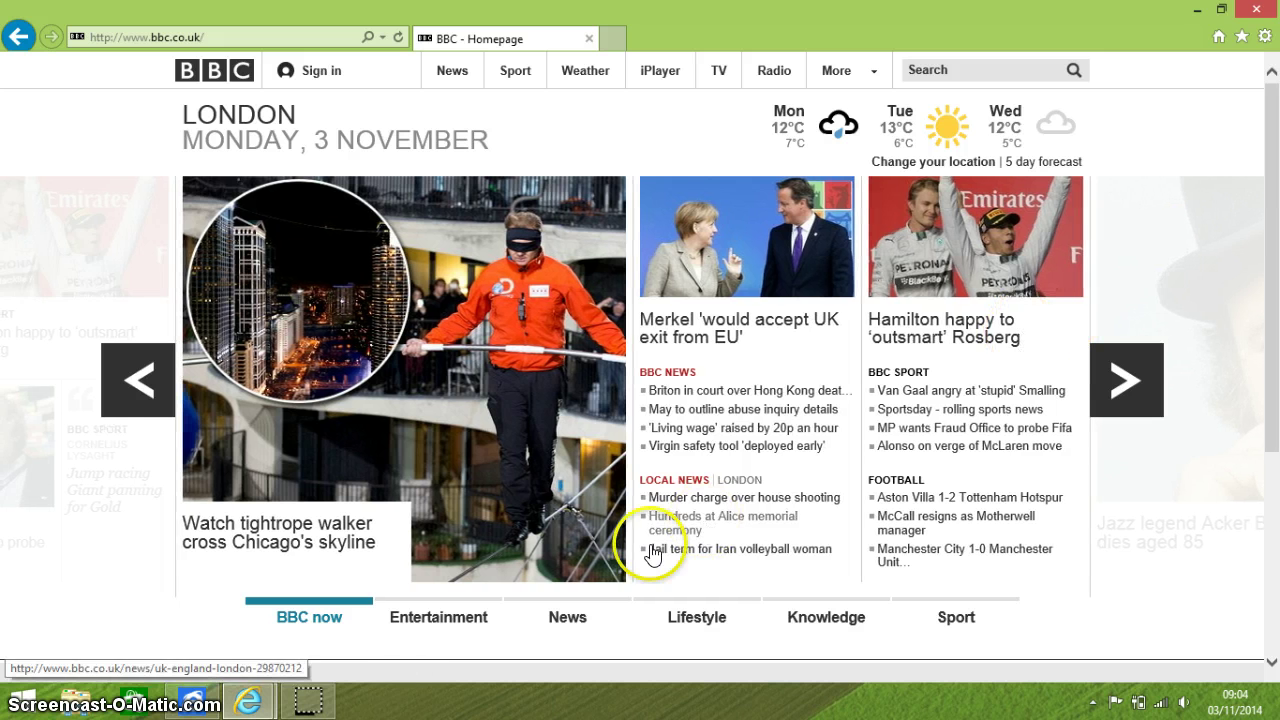
{"action": "mouse_move", "coordinate": [251, 708]}
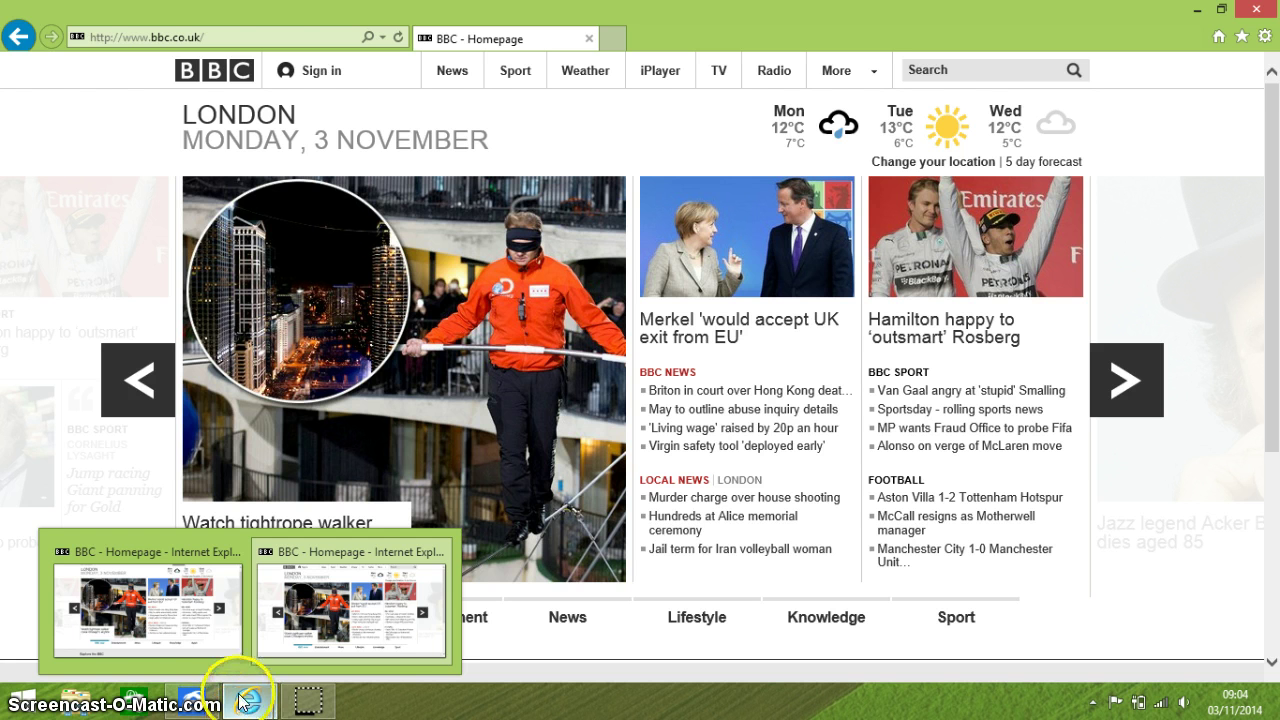
{"action": "mouse_move", "coordinate": [195, 650]}
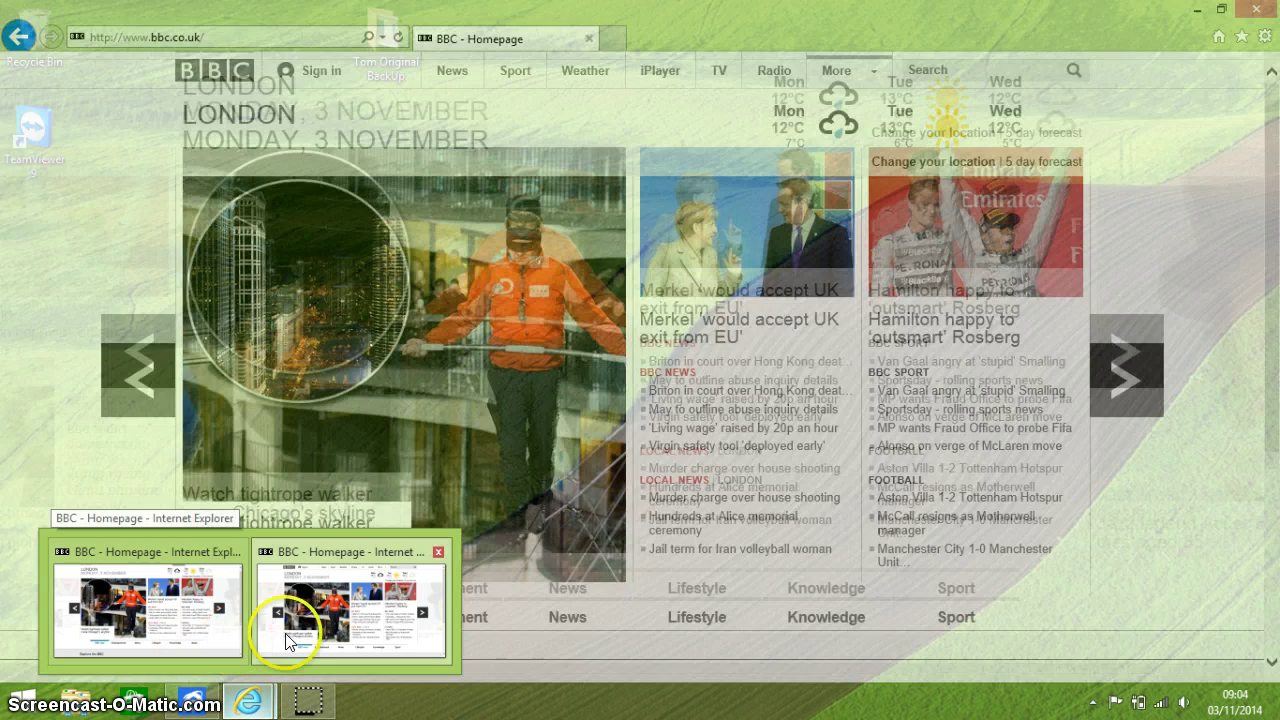
{"action": "mouse_move", "coordinate": [315, 640]}
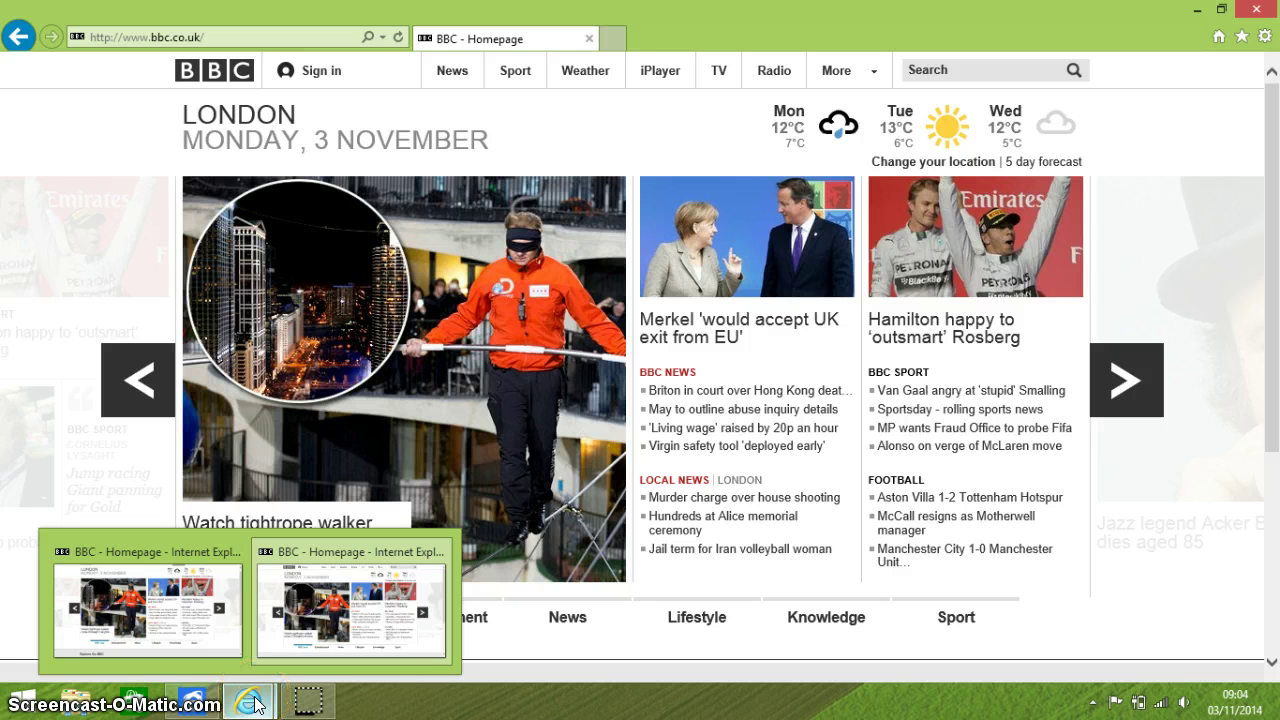
{"action": "key", "text": "ctrl+t"}
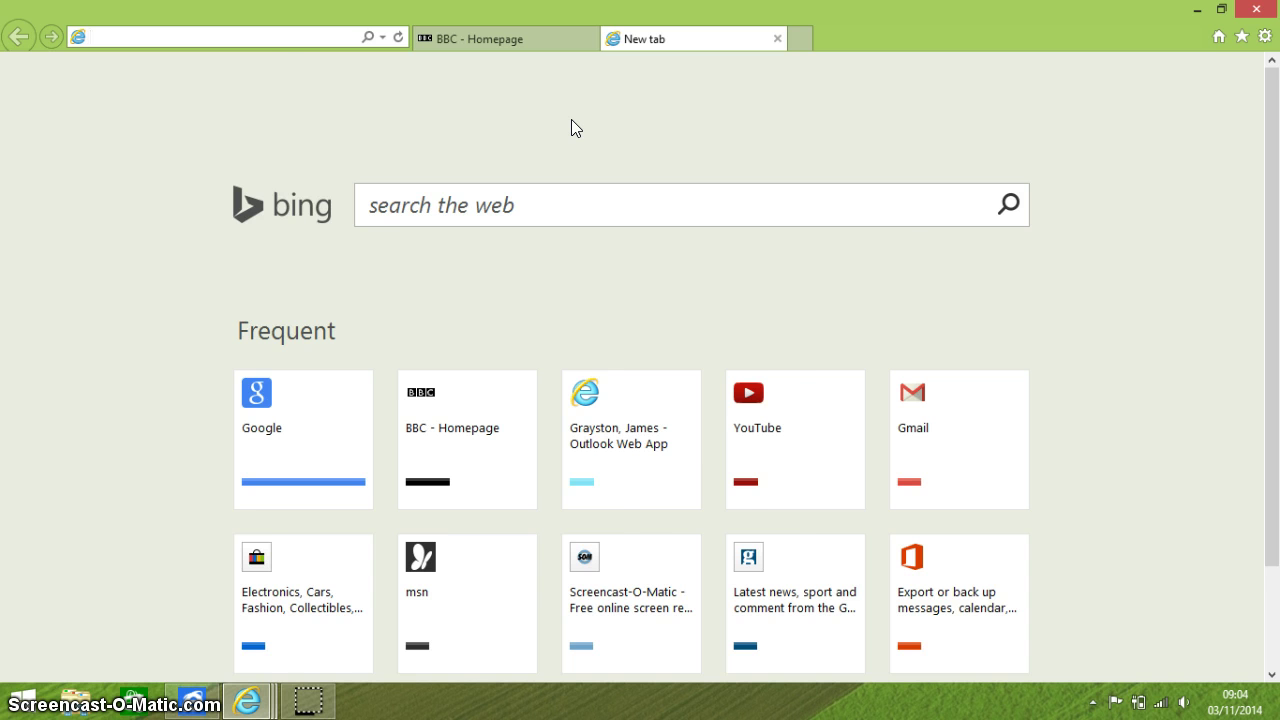
{"action": "key", "text": "ctrl+w"}
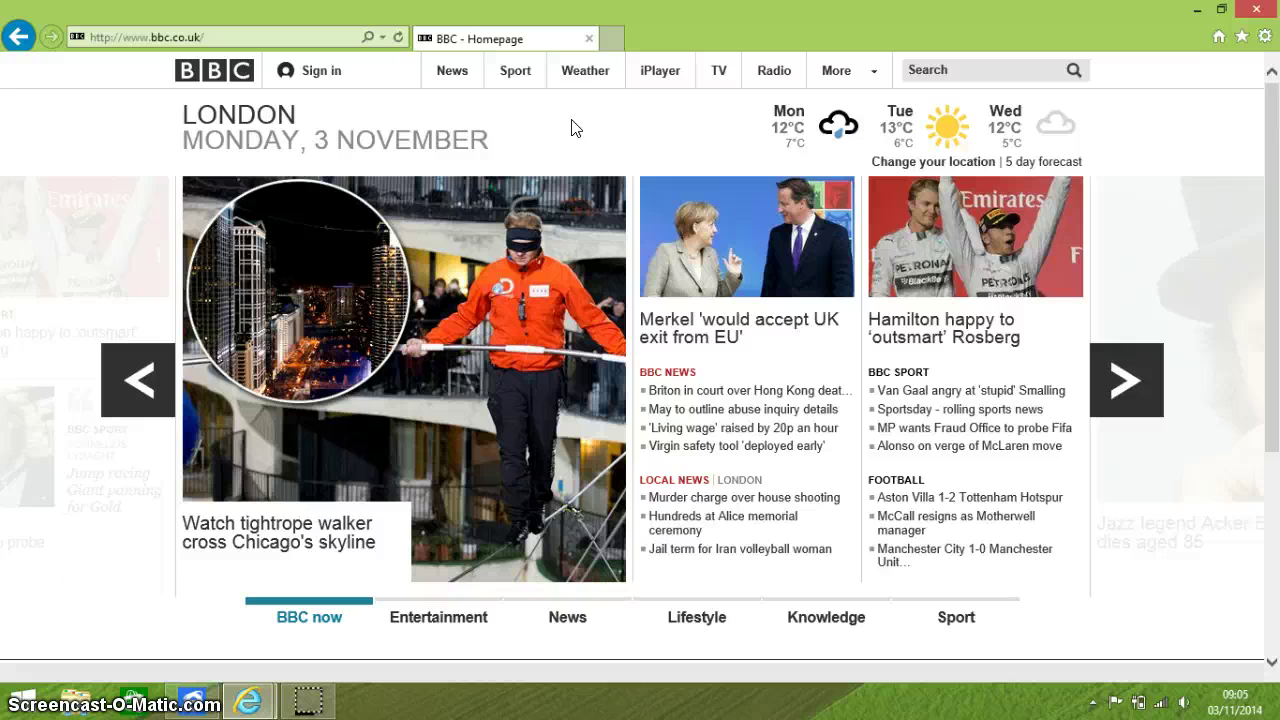
{"action": "key", "text": "ctrl+t"}
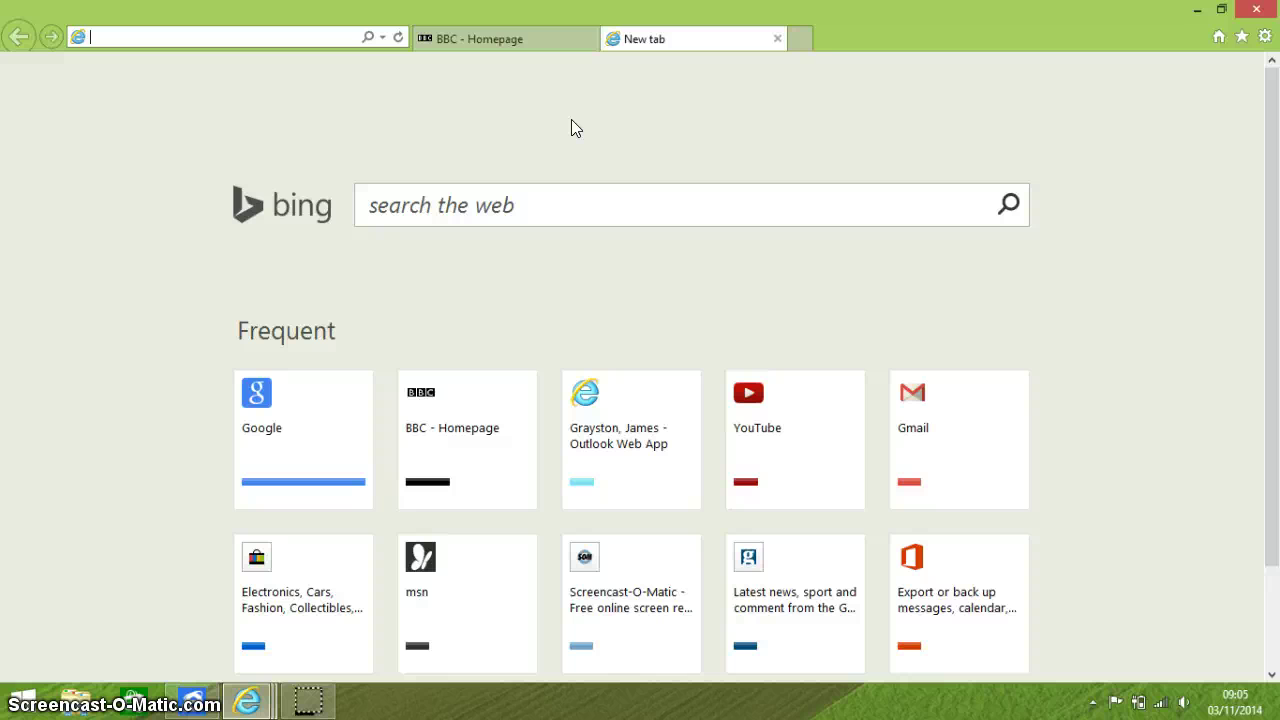
{"action": "left_click", "coordinate": [518, 38]}
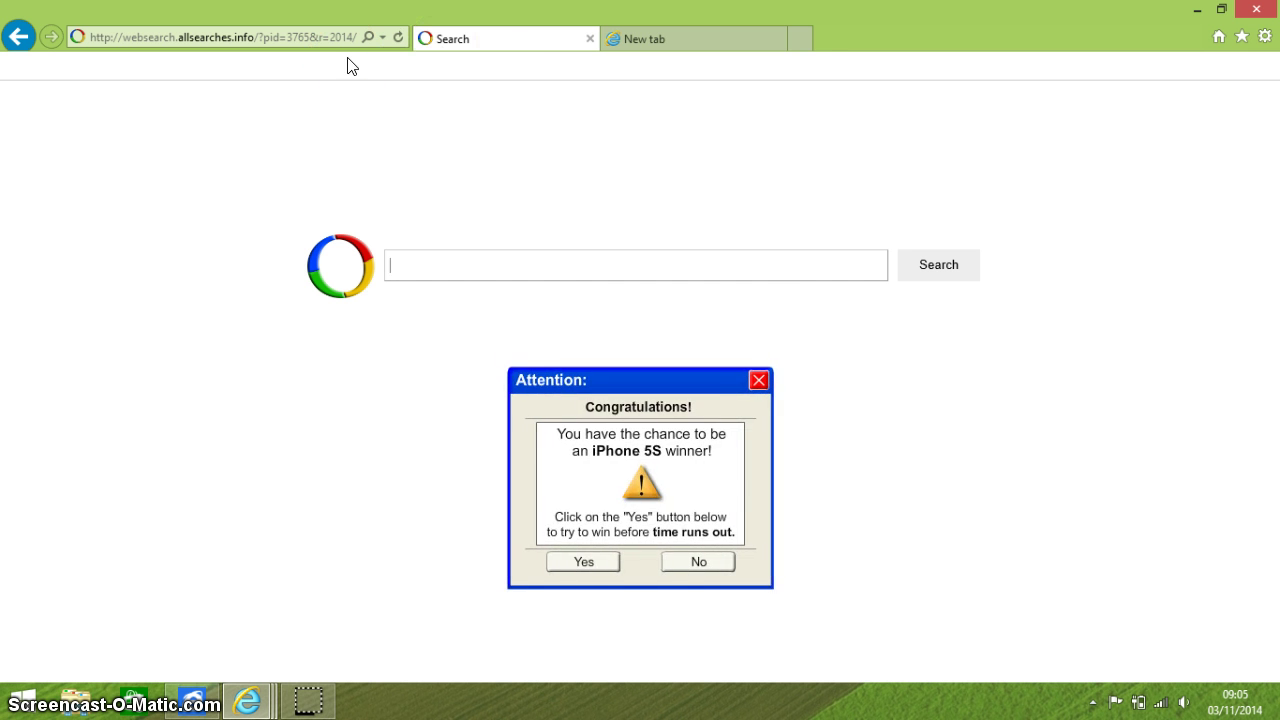
{"action": "left_click", "coordinate": [252, 35]}
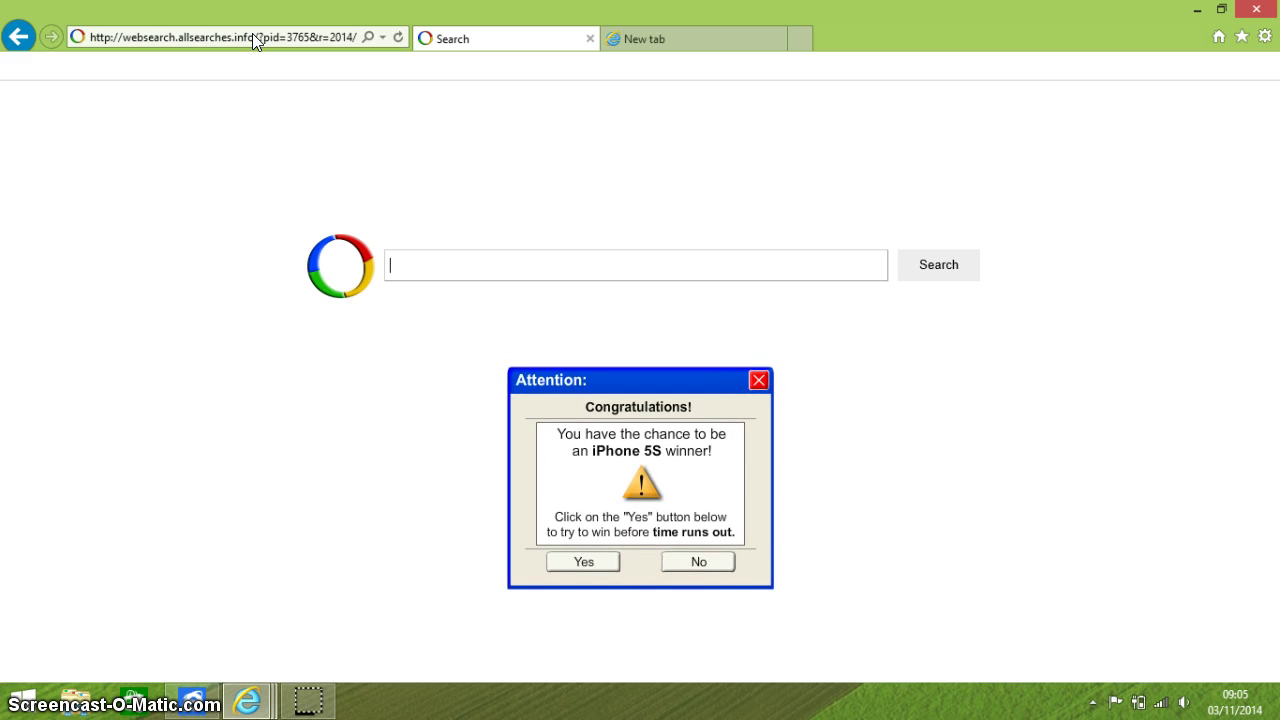
{"action": "left_click", "coordinate": [229, 31]}
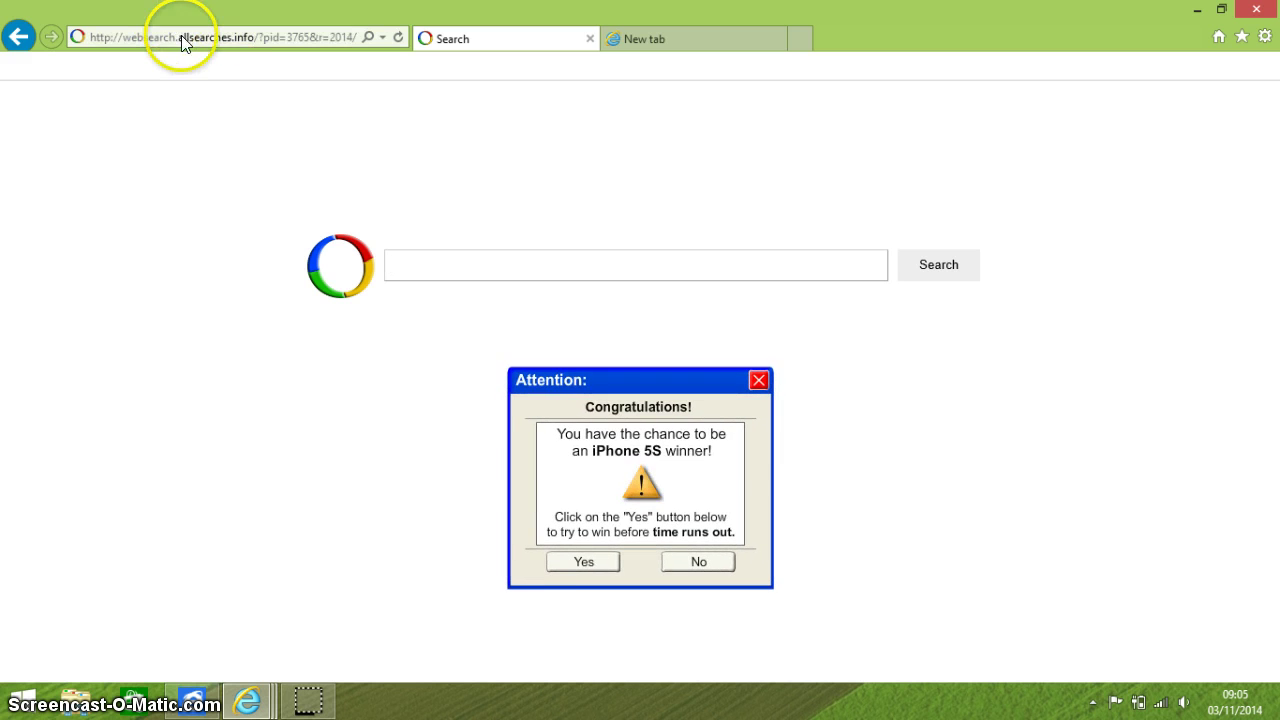
{"action": "left_click", "coordinate": [184, 37]}
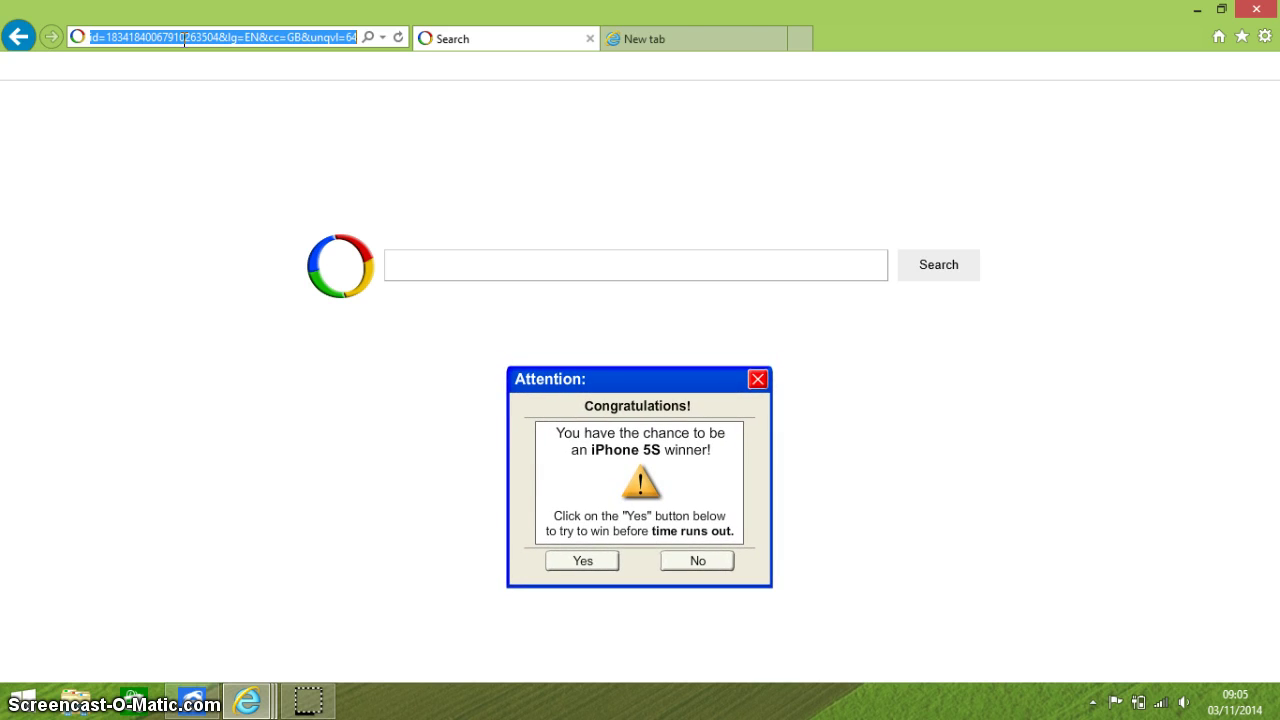
{"action": "left_click", "coordinate": [200, 101]}
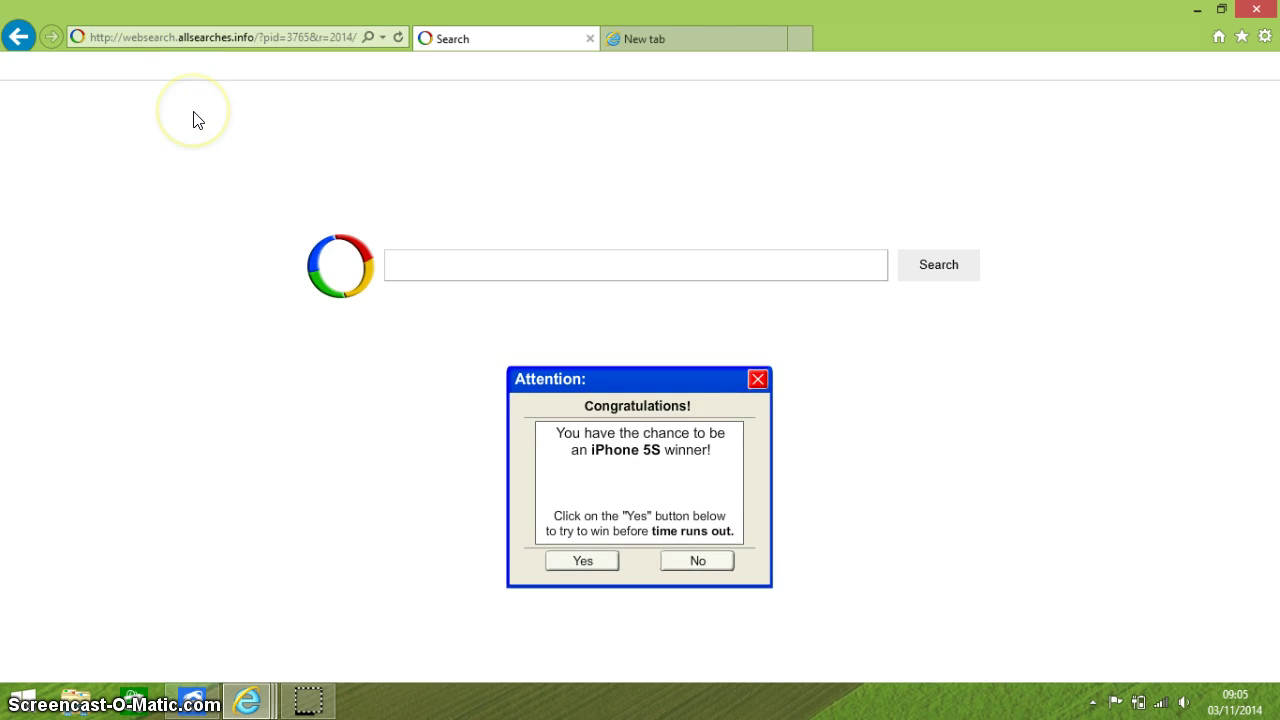
{"action": "left_click", "coordinate": [197, 120]}
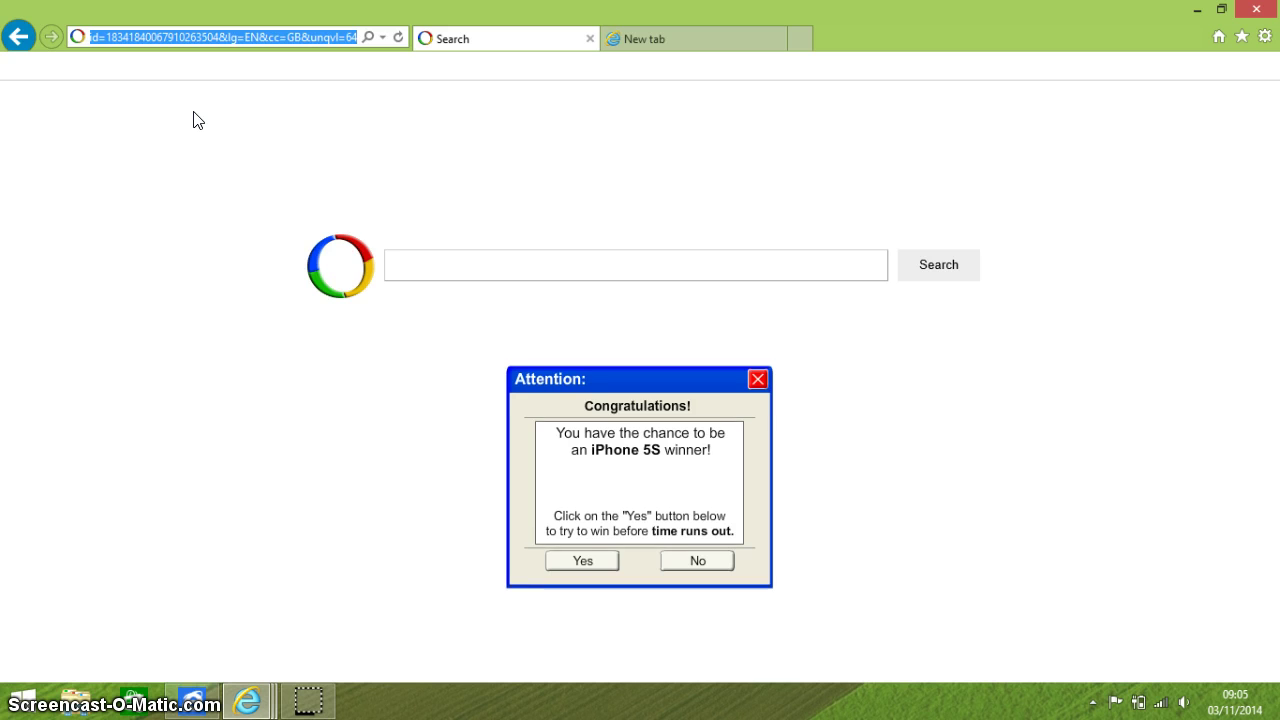
{"action": "type", "text": "bb"}
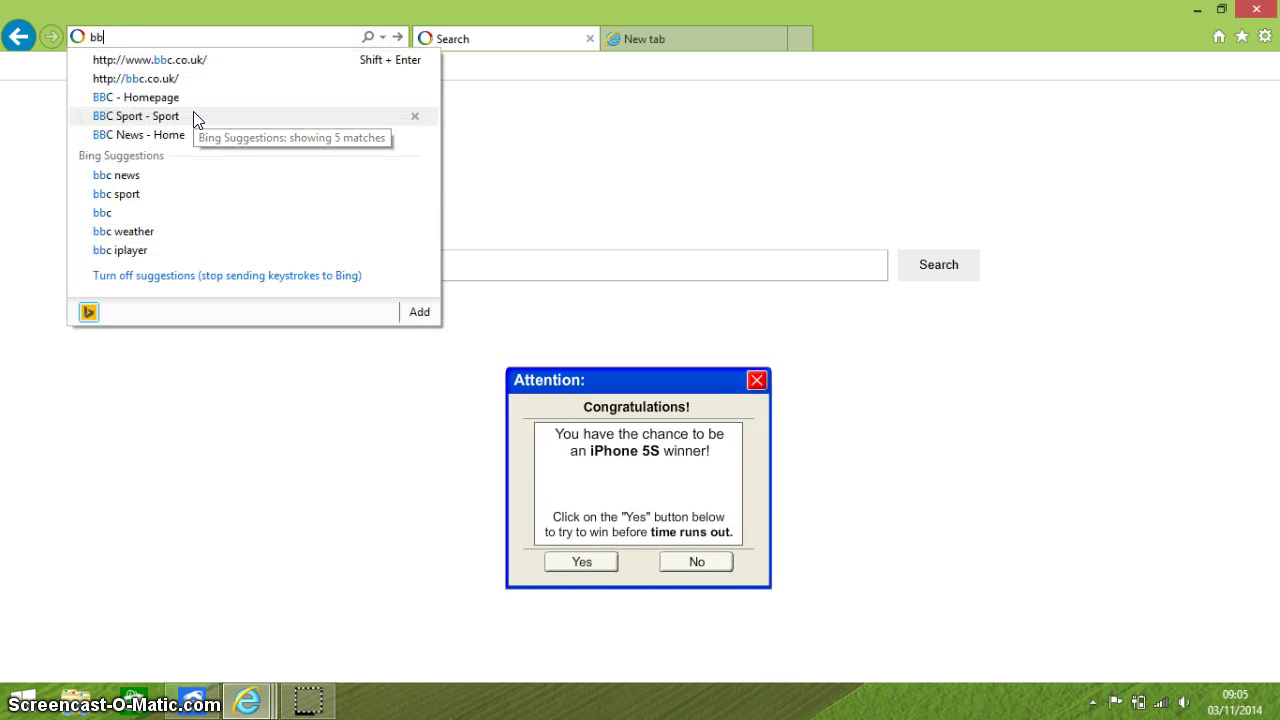
{"action": "type", "text": "c.co.uk/"}
{"action": "key", "text": "Return"}
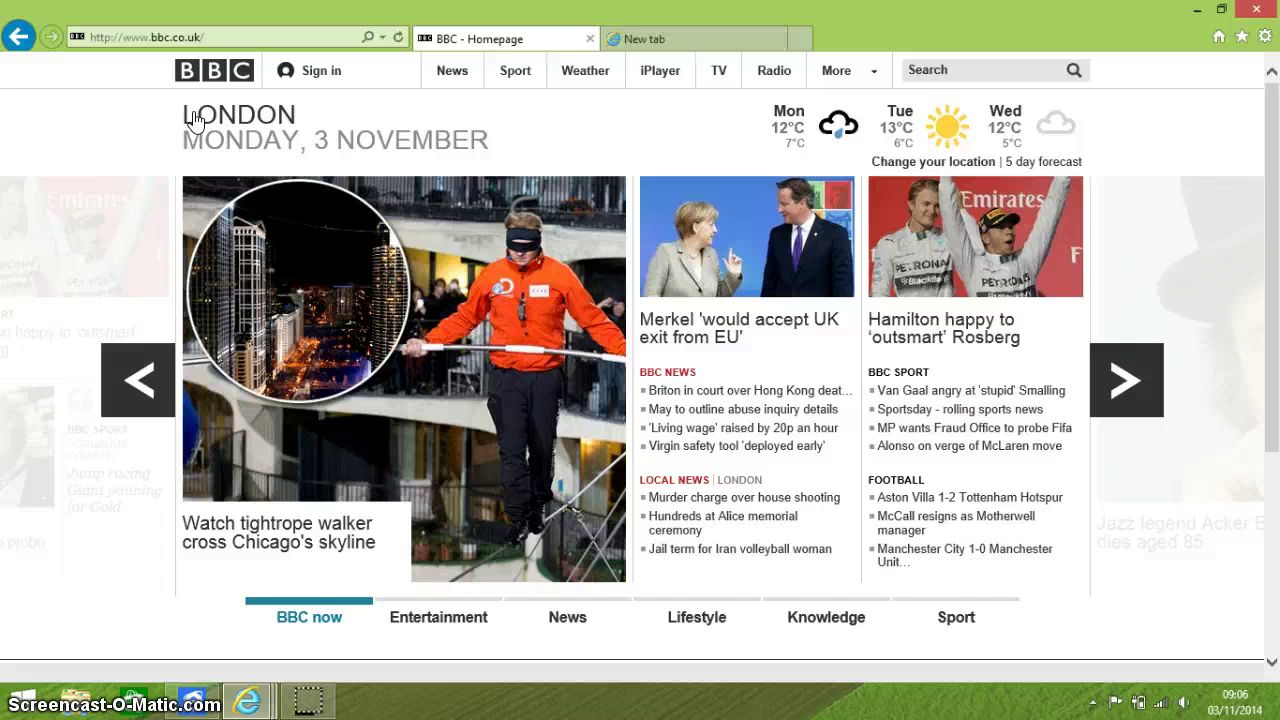
From the existing New tab, add two more New tabs, then cycle through all tabs.
{"action": "key", "text": "ctrl+Tab"}
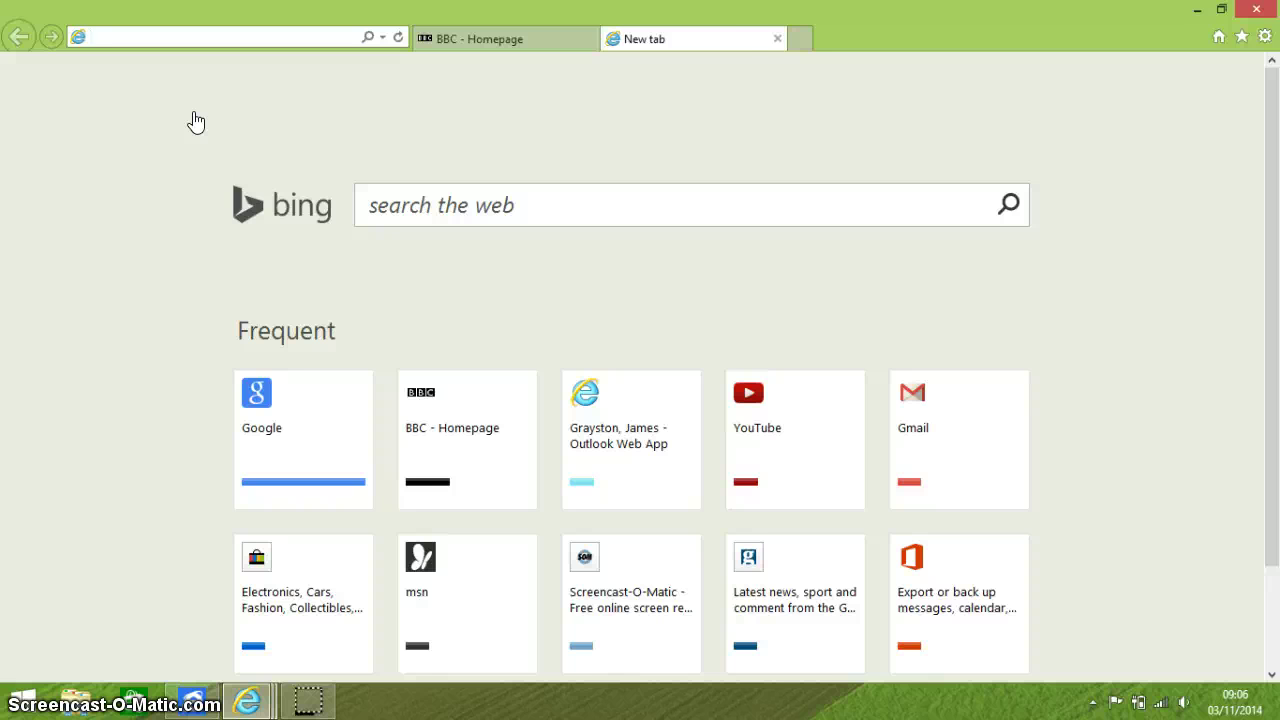
{"action": "key", "text": "ctrl+t"}
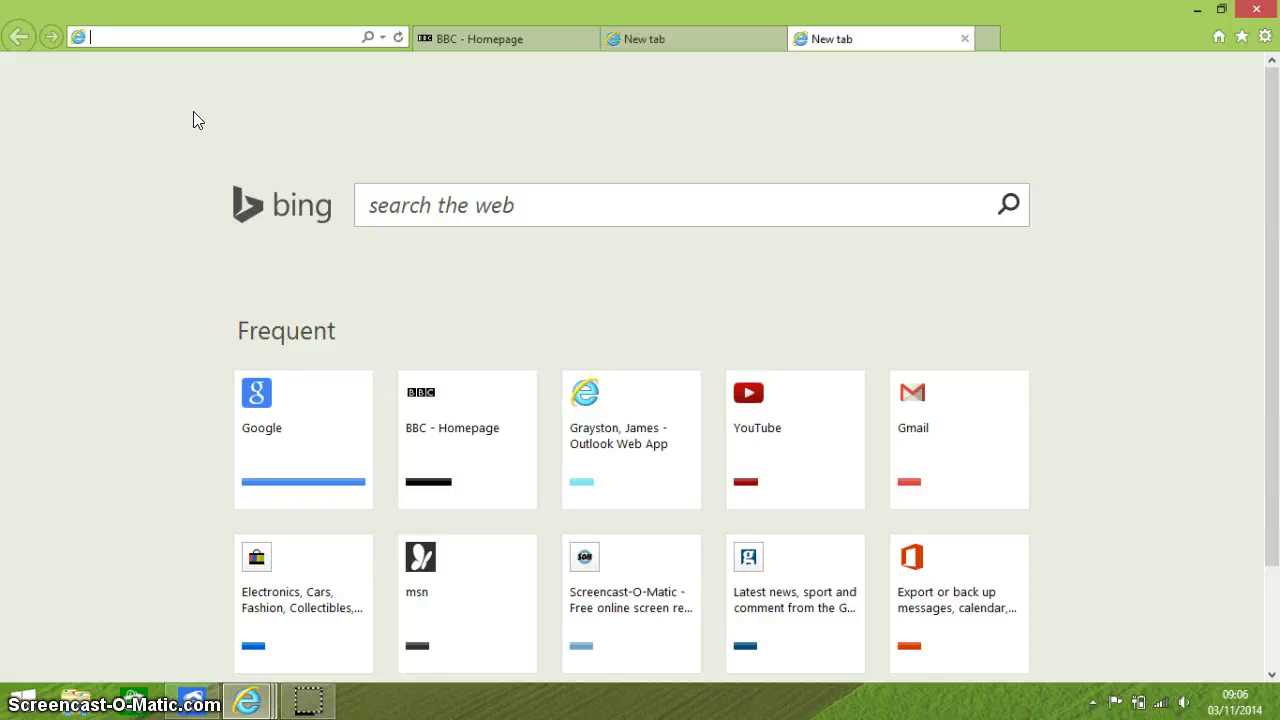
{"action": "key", "text": "ctrl+t"}
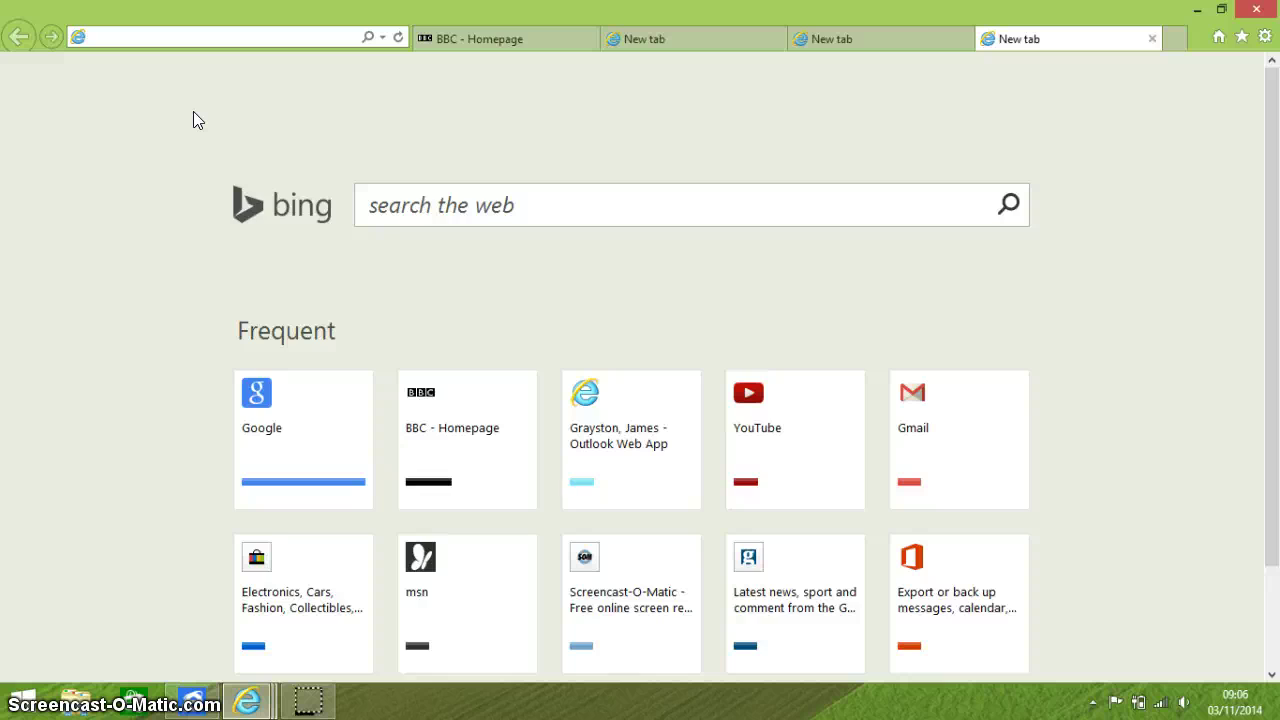
{"action": "key", "text": "ctrl+Tab"}
{"action": "key", "text": "ctrl+Tab"}
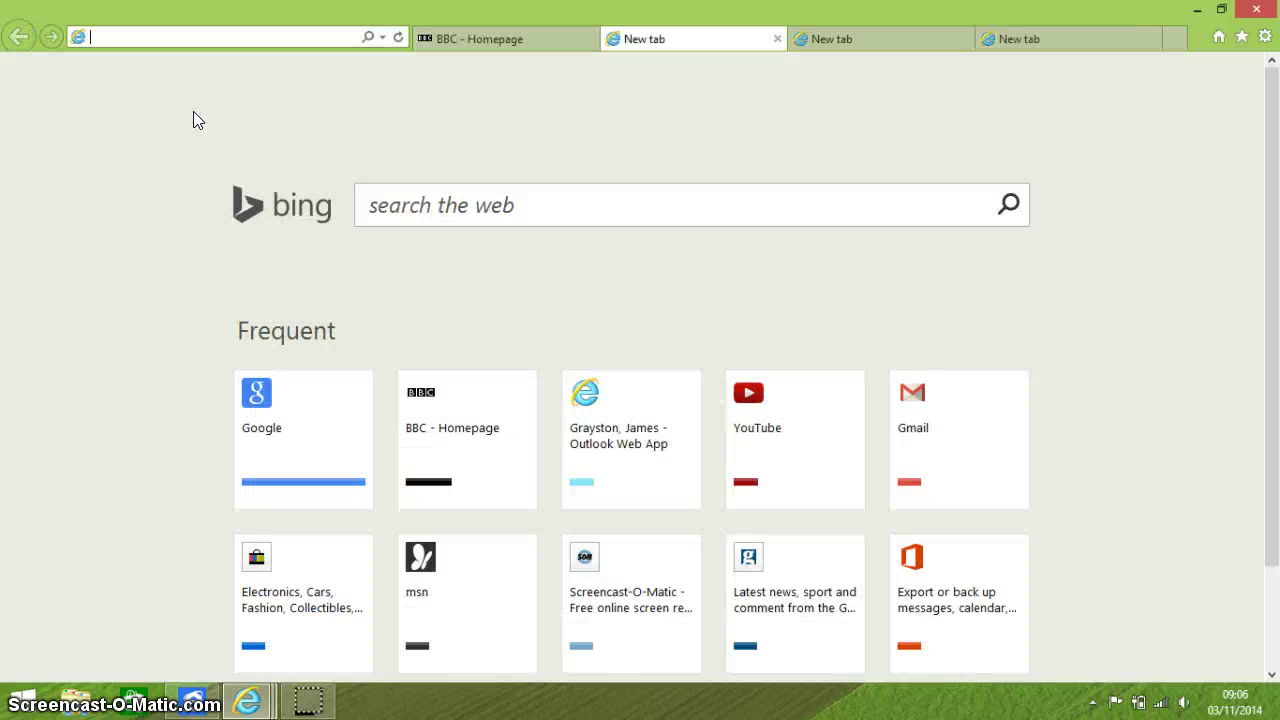
{"action": "key", "text": "ctrl+Tab"}
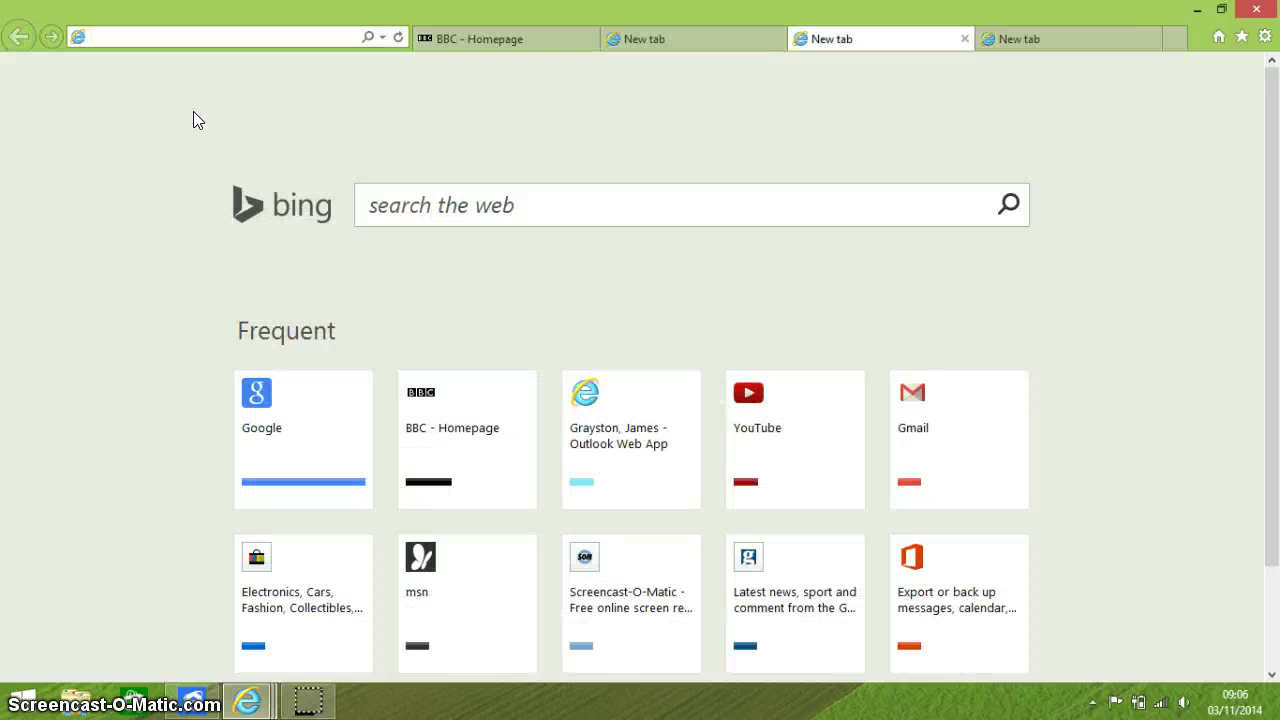
{"action": "key", "text": "ctrl+Tab"}
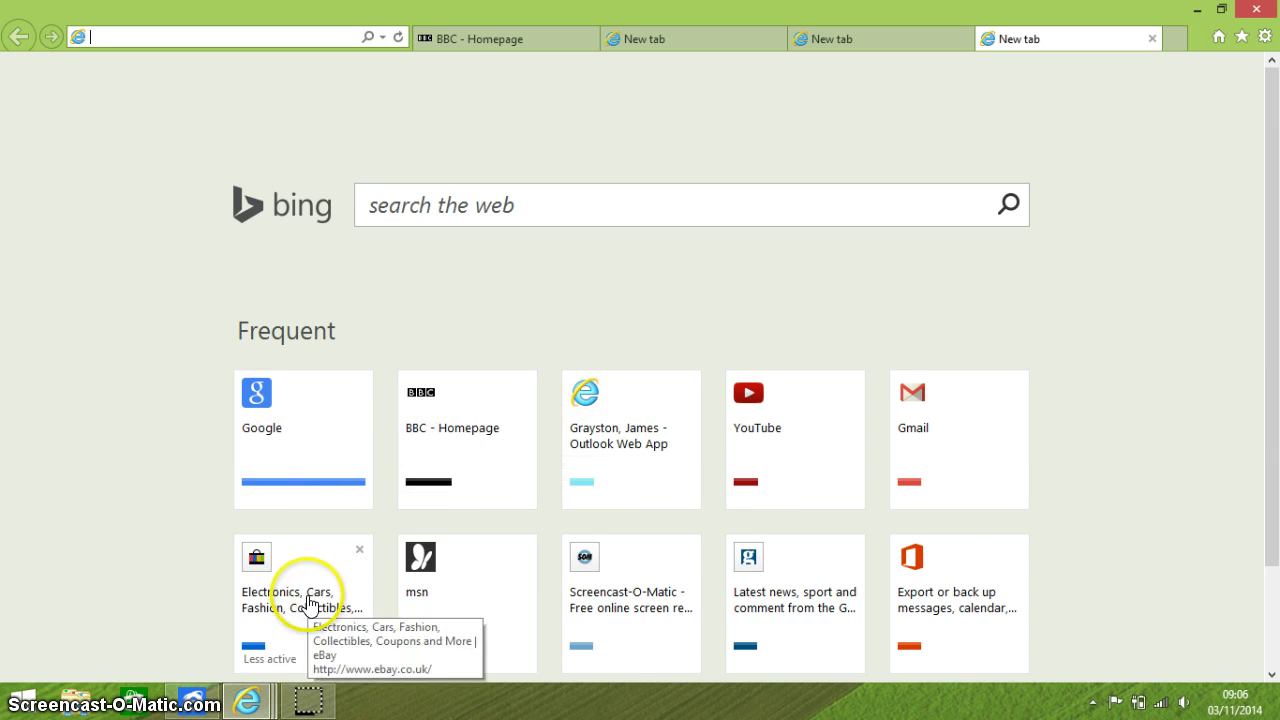
Open the YouTube tile in a background tab, then open the BBC 'living wage' £7.85 story.
{"action": "middle_click", "coordinate": [771, 432]}
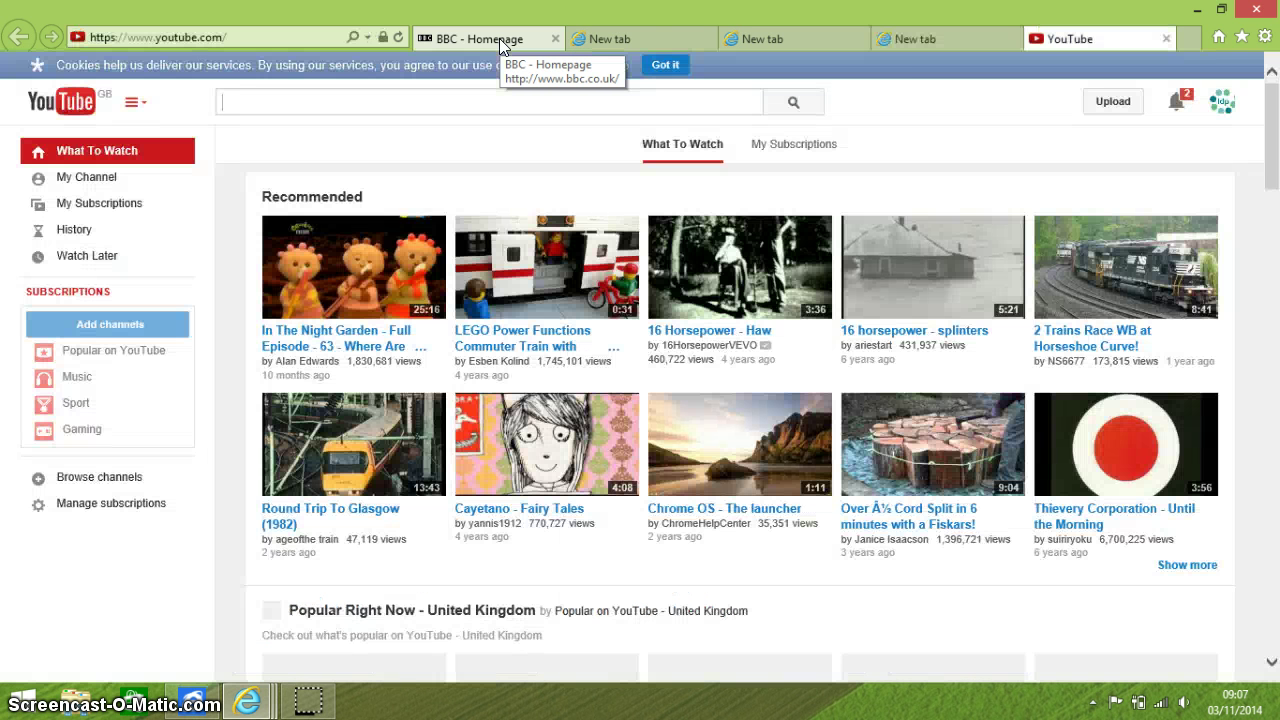
{"action": "left_click", "coordinate": [499, 38]}
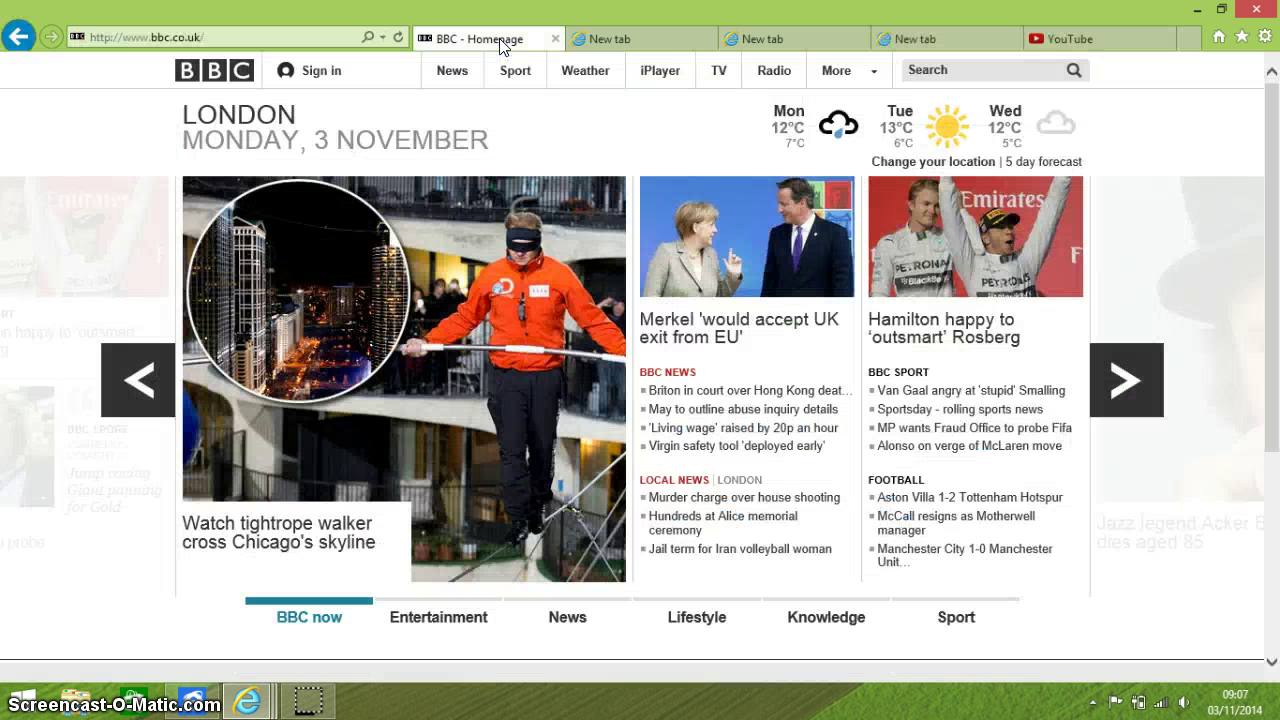
{"action": "left_click", "coordinate": [686, 432]}
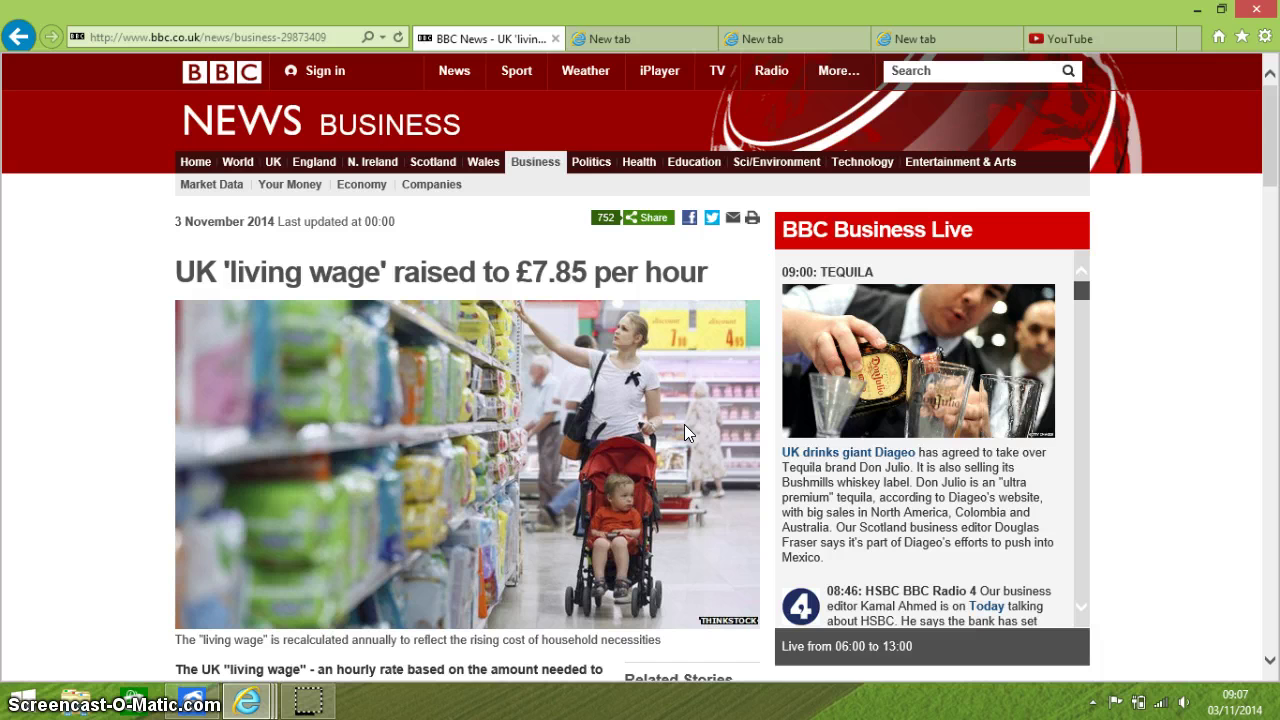
Go back to the BBC homepage and bring up the File/Edit/View menu bar with Alt.
{"action": "key", "text": "alt+Left"}
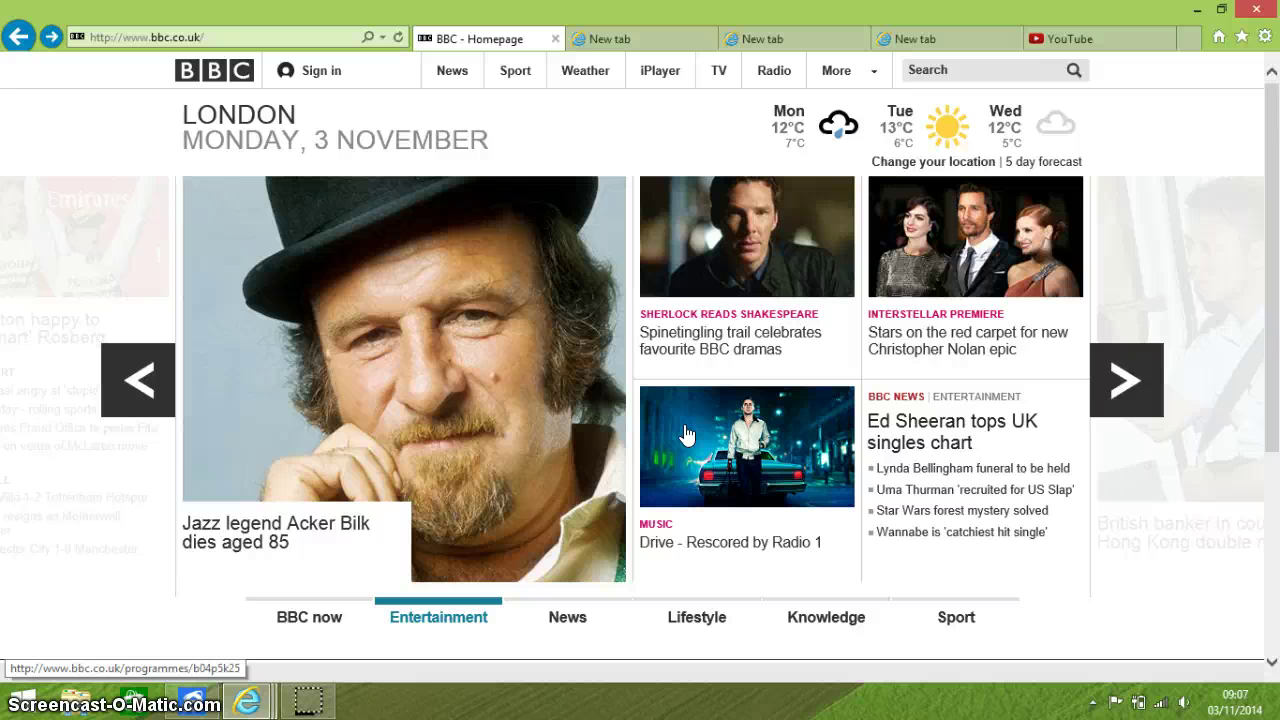
{"action": "key", "text": "alt"}
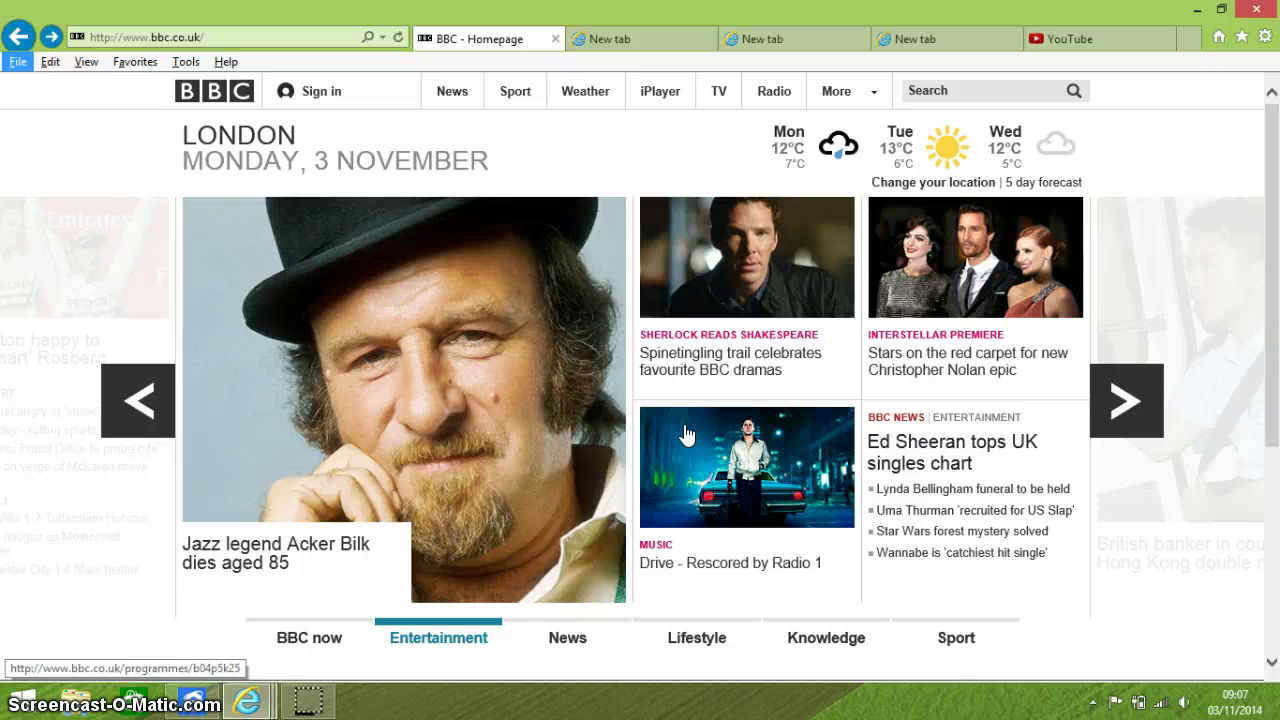
{"action": "key", "text": "Escape"}
{"action": "key", "text": "alt"}
{"action": "key", "text": "Escape"}
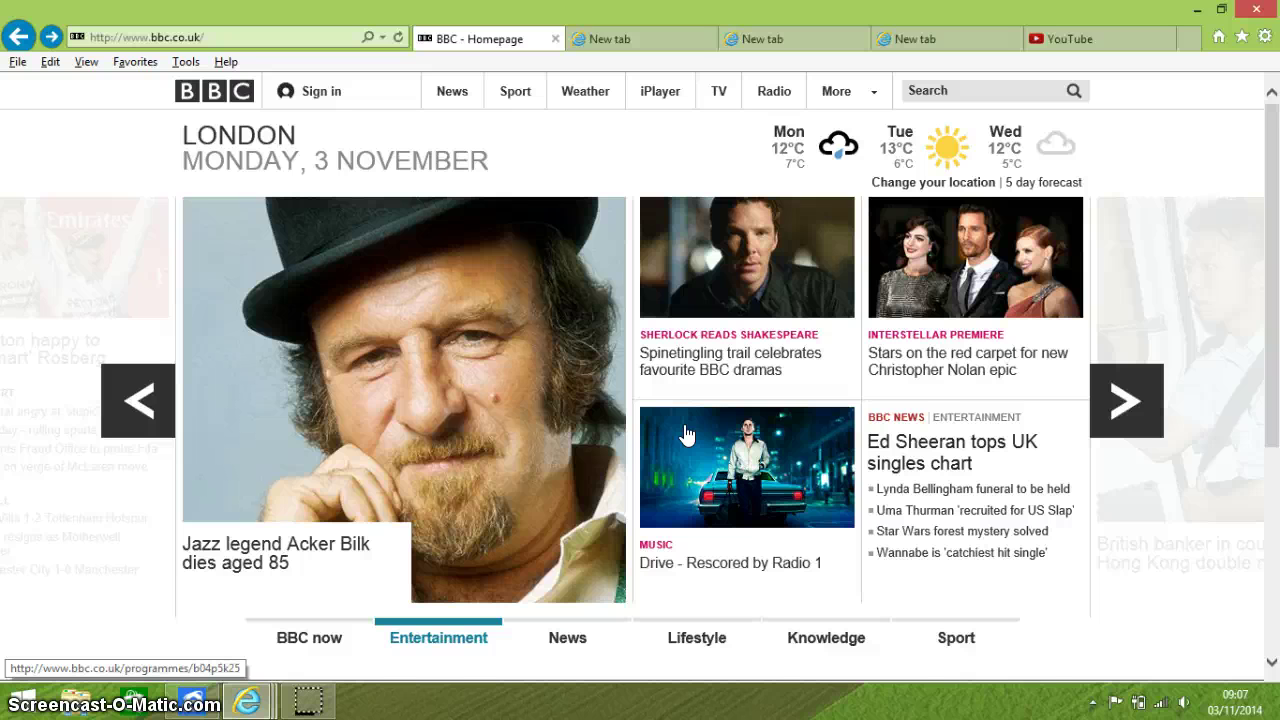